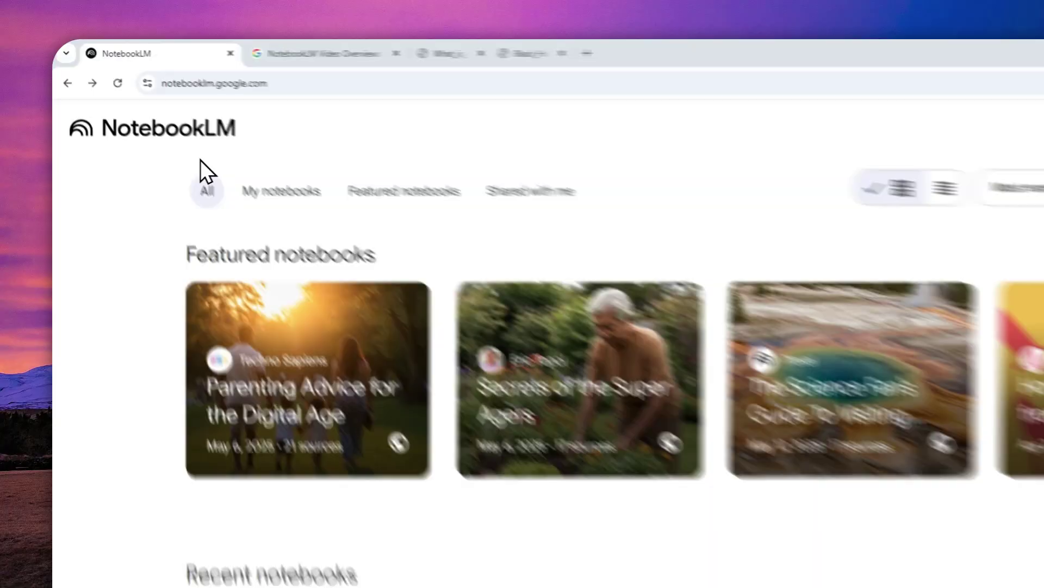
Browse the NotebookLM home page's featured and recent notebooks, such as The Cosmic Physics of Black Holes
left_click(110, 117)
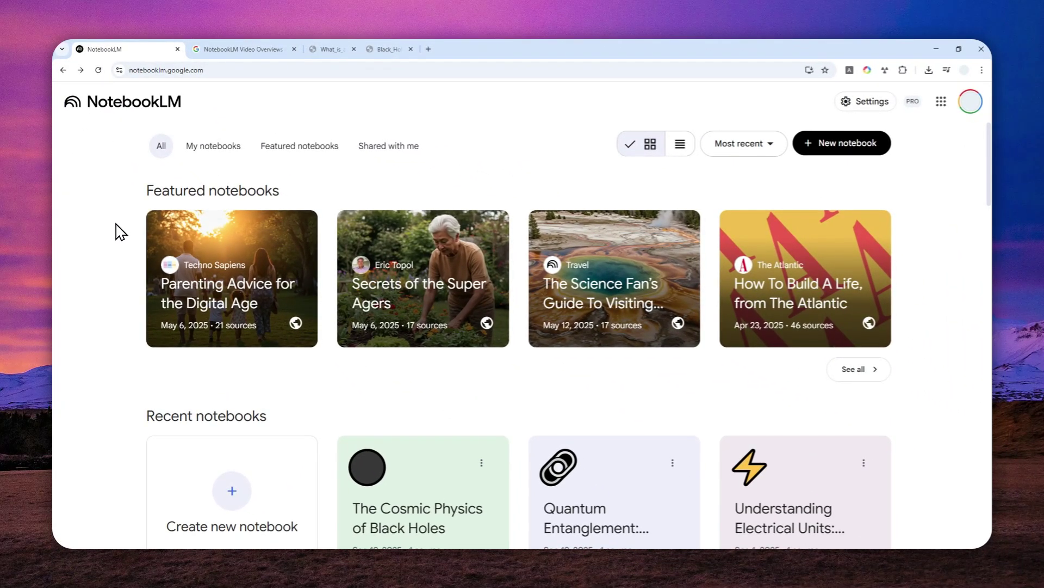
scroll(120, 232, "down", 2)
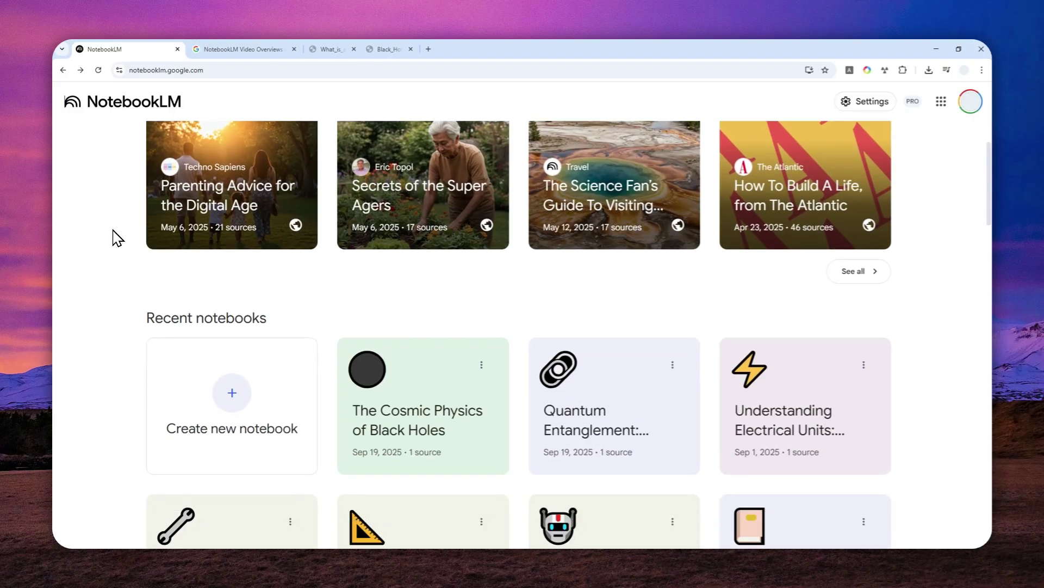
scroll(117, 238, "up", 2)
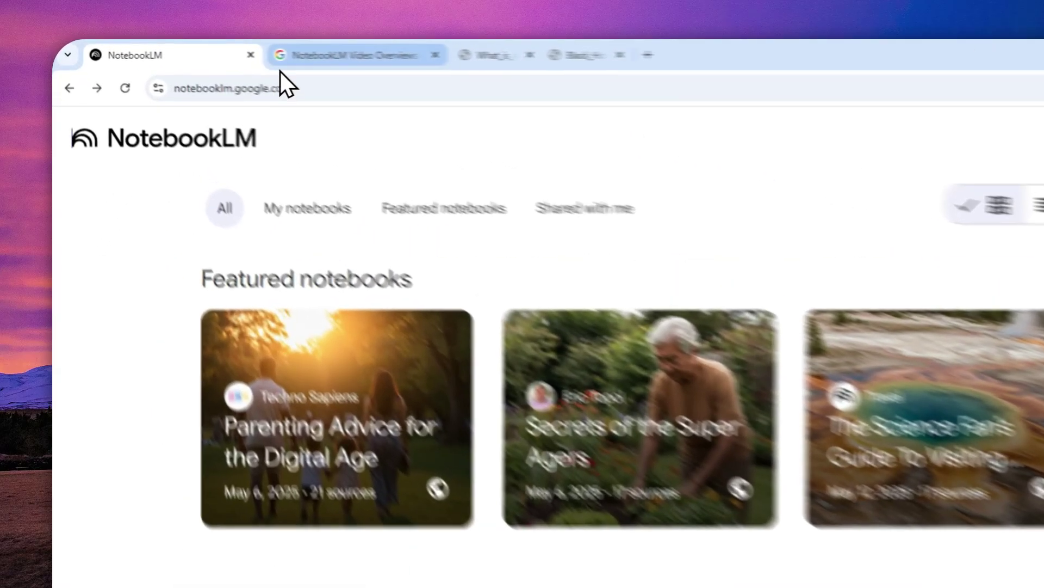
left_click(220, 49)
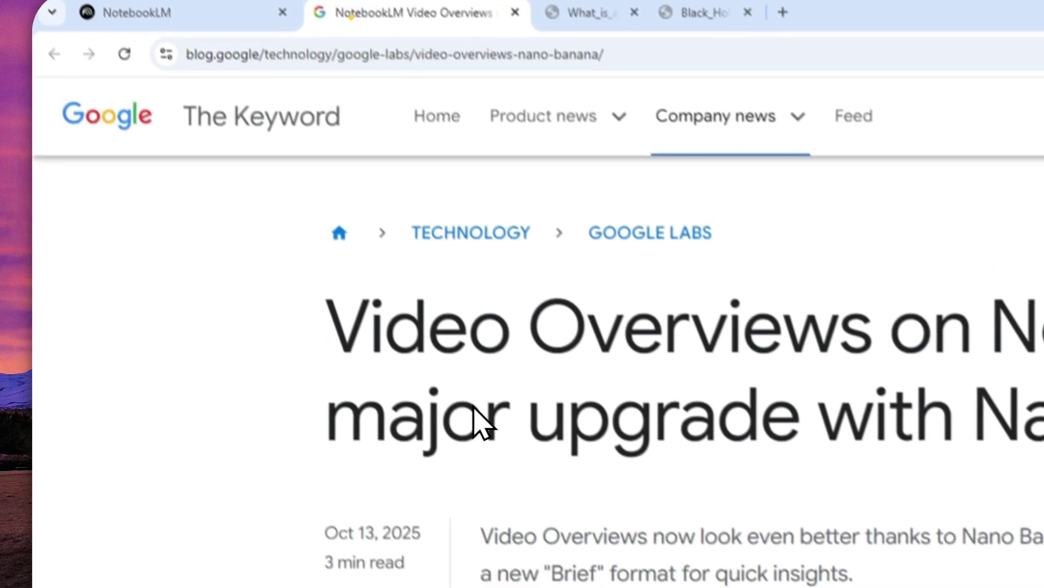
left_click_drag(293, 294, 878, 307)
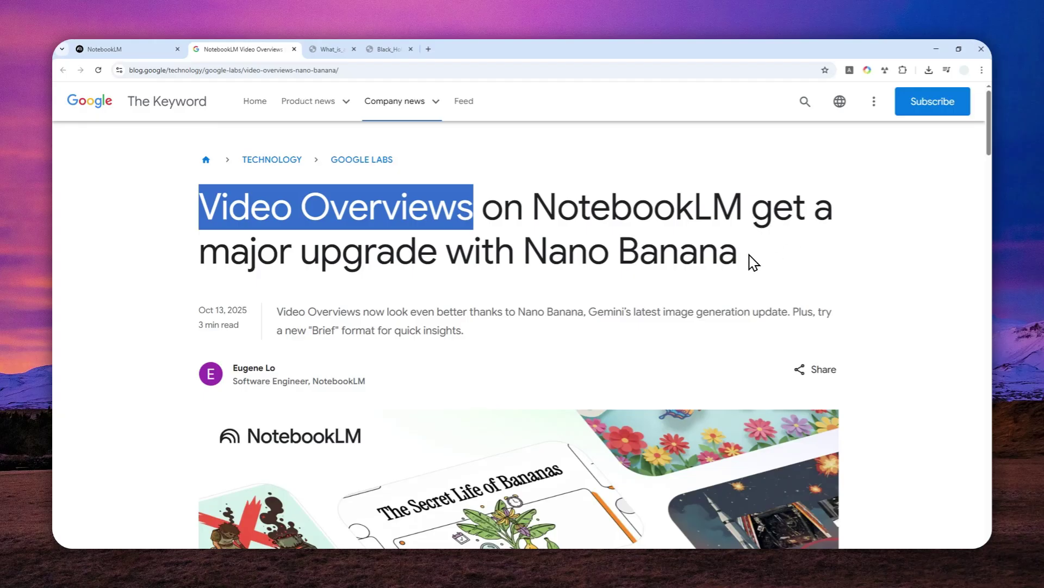
scroll(753, 262, "down", 4)
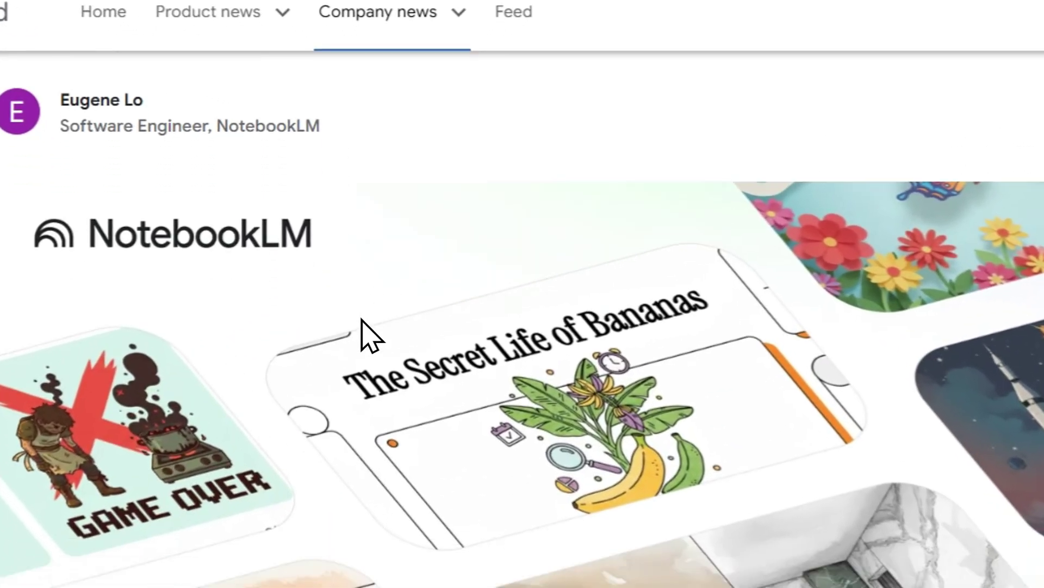
scroll(382, 266, "down", 2)
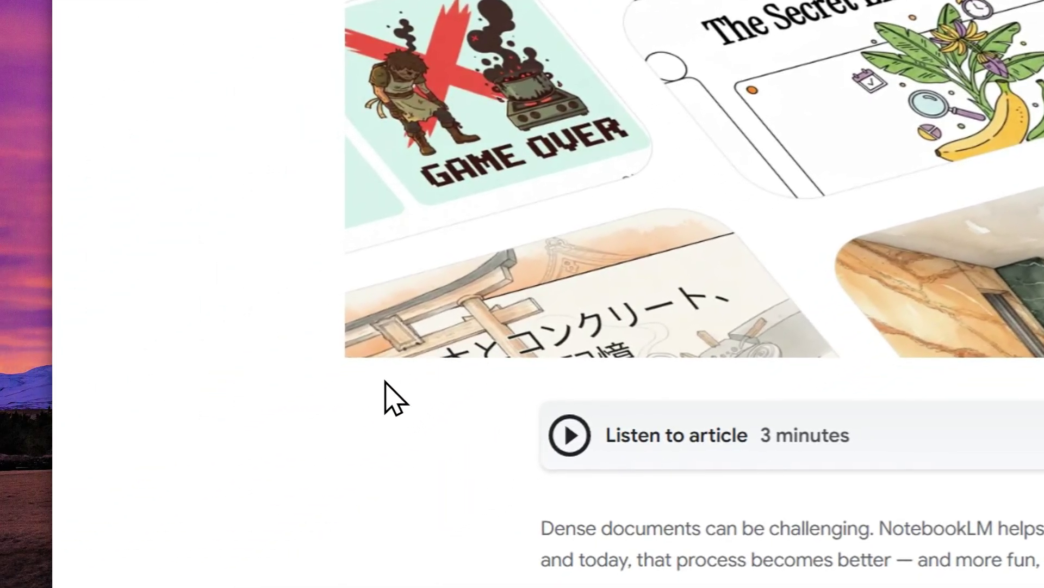
scroll(386, 380, "down", 2)
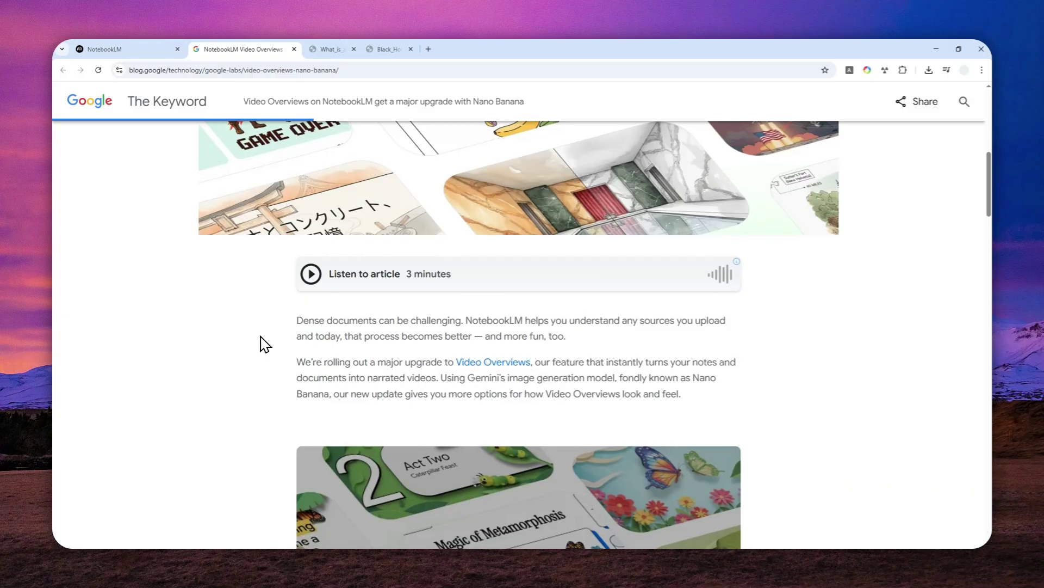
scroll(256, 344, "down", 2)
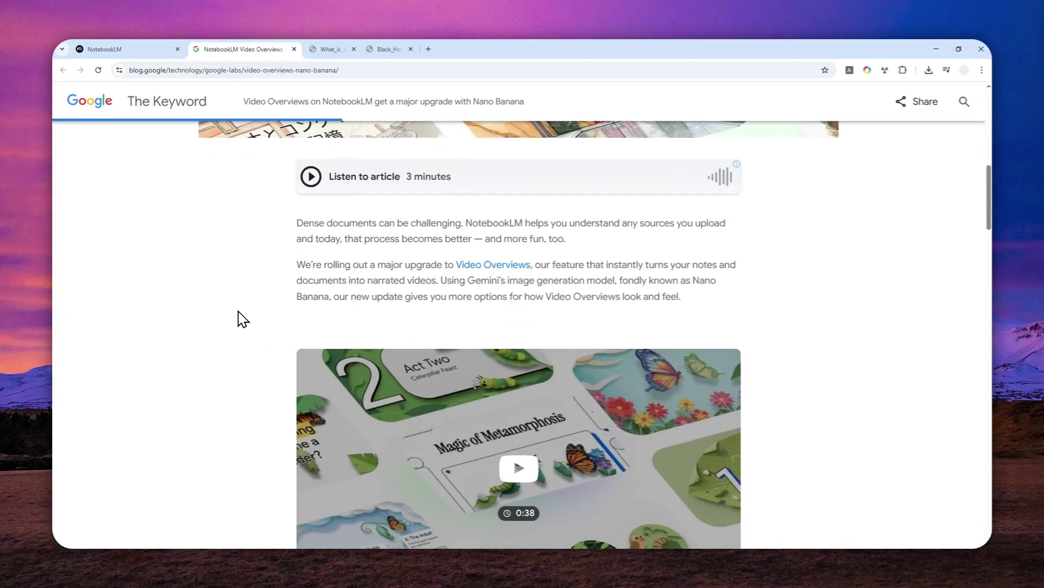
scroll(243, 319, "down", 1)
scroll(235, 296, "down", 2)
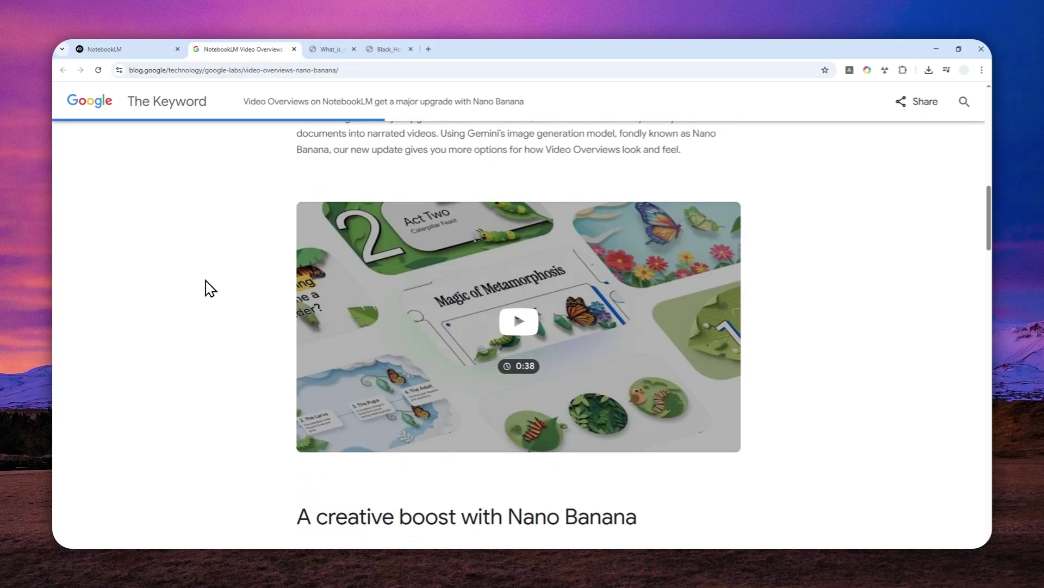
scroll(210, 283, "down", 2)
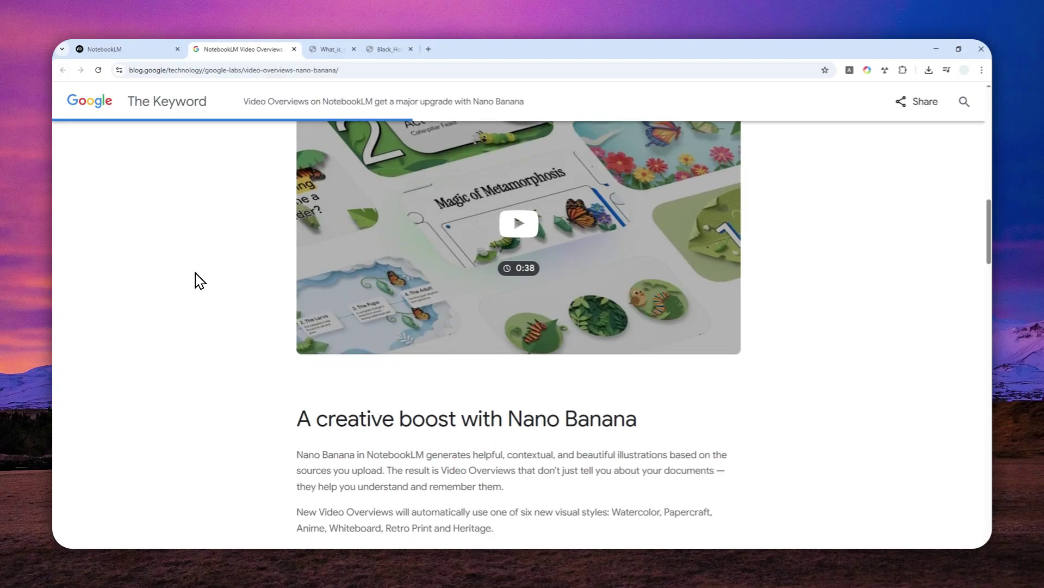
scroll(214, 325, "down", 5)
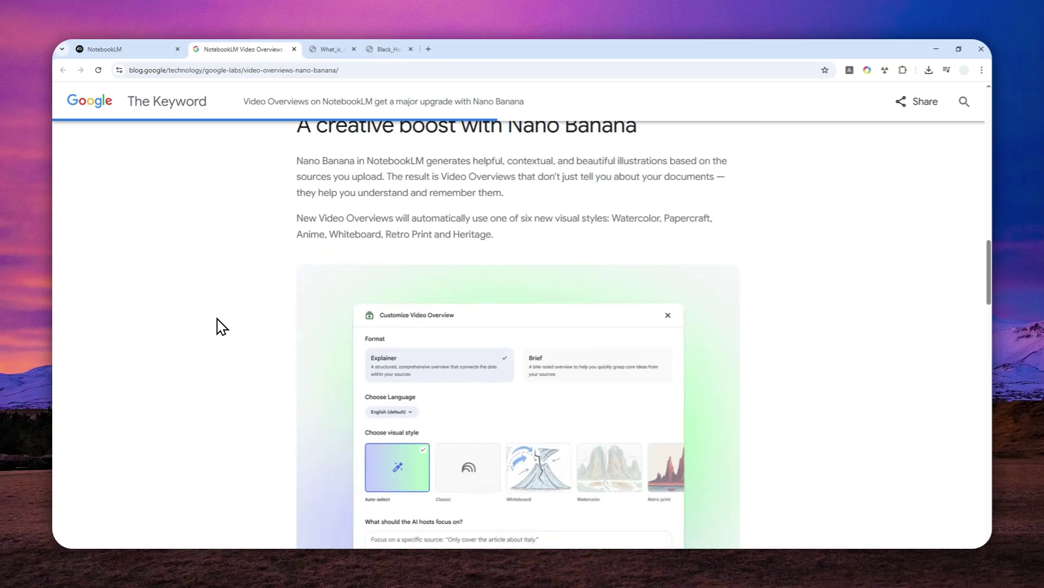
scroll(220, 325, "down", 4)
scroll(223, 321, "down", 4)
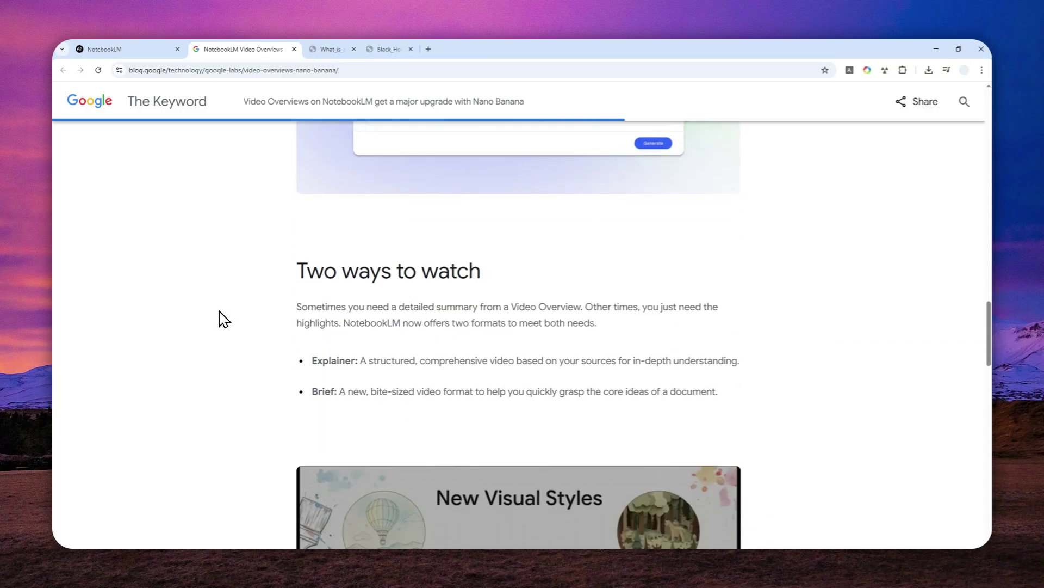
scroll(212, 321, "down", 4)
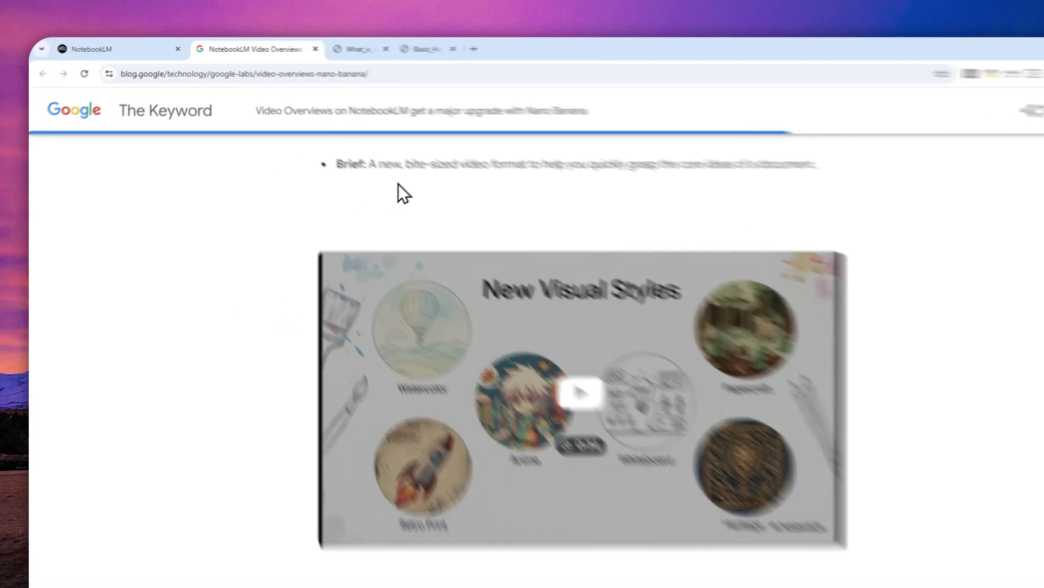
Play the two black hole video overviews side by side and pause both at 0:36
left_click(333, 49)
left_click(252, 312)
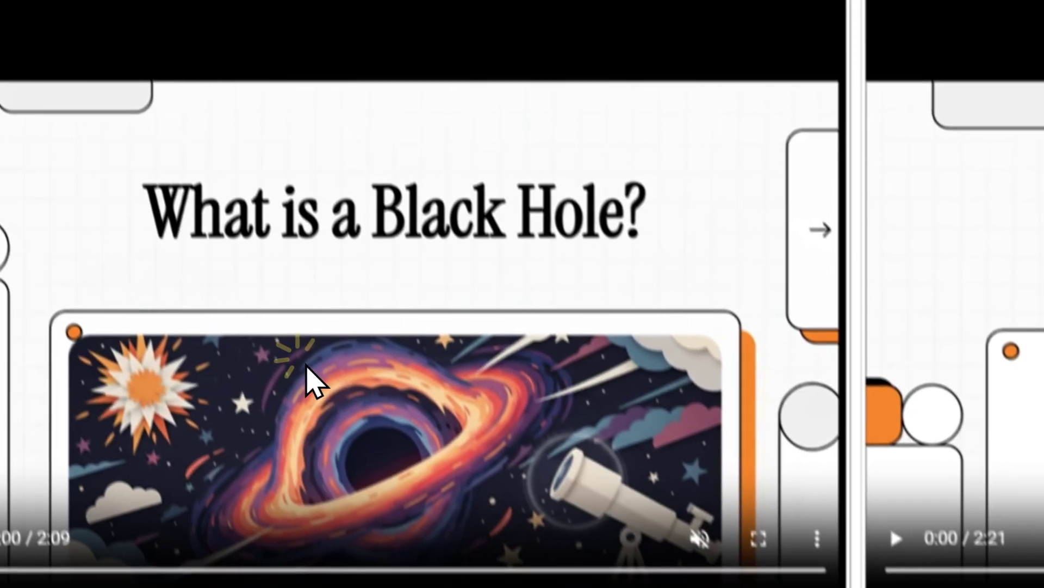
left_click(788, 310)
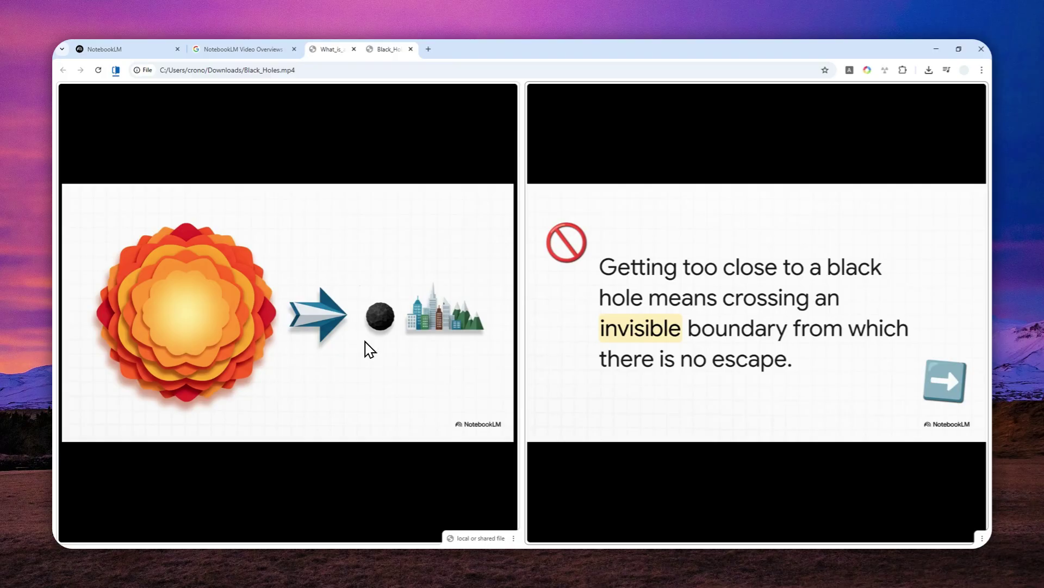
left_click(349, 303)
left_click(566, 305)
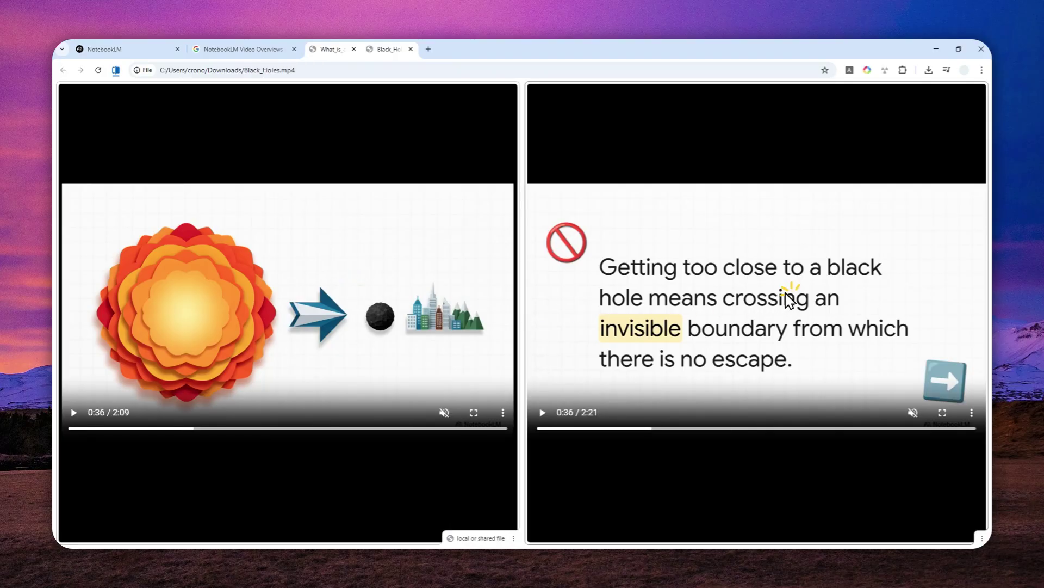
Open the Understanding Electrical Units: Amperes, Volts, Ohms, and Watts notebook from the NotebookLM home page
left_click(136, 49)
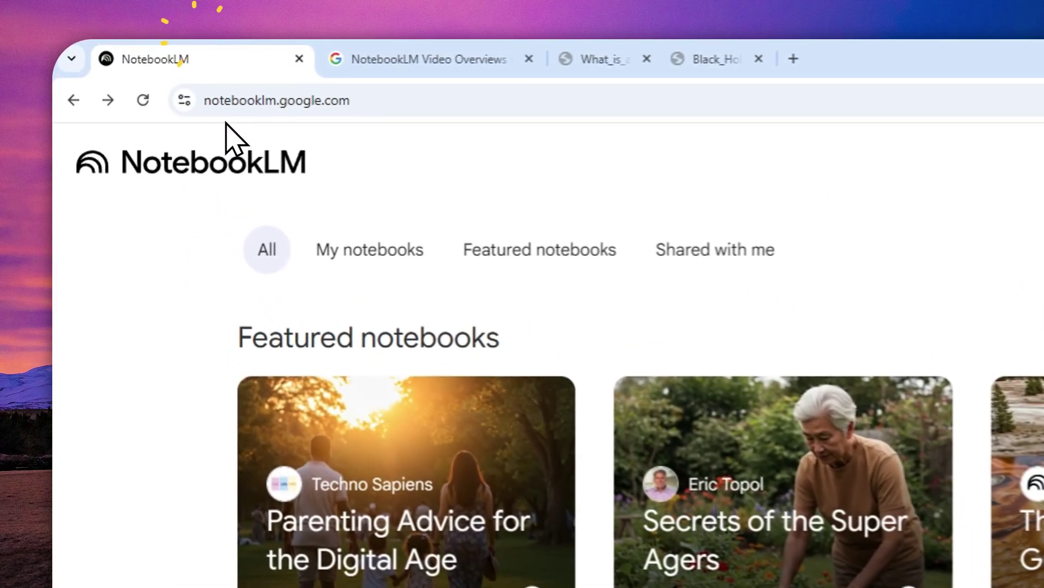
left_click(274, 115)
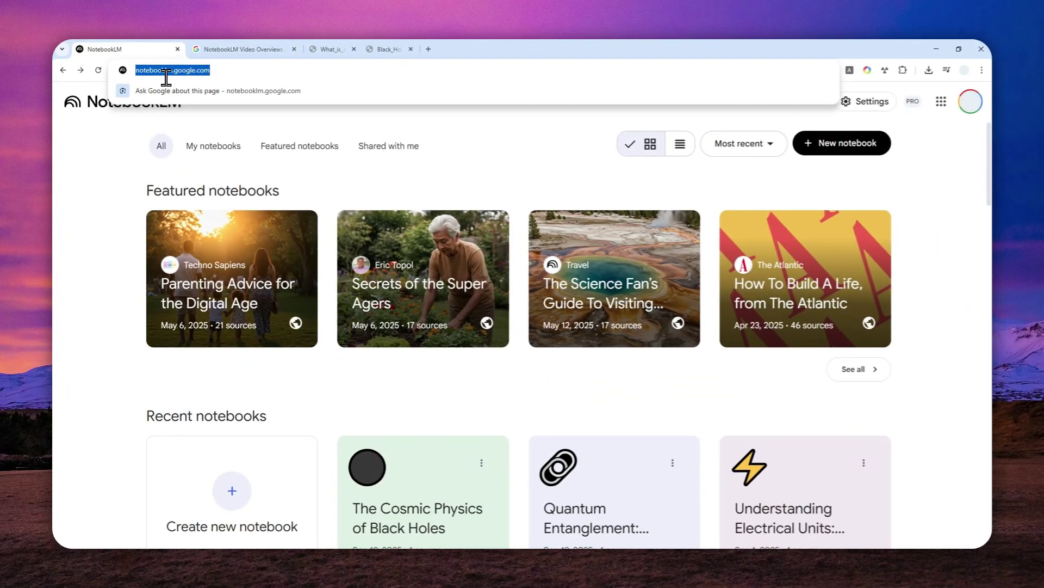
scroll(573, 147, "down", 3)
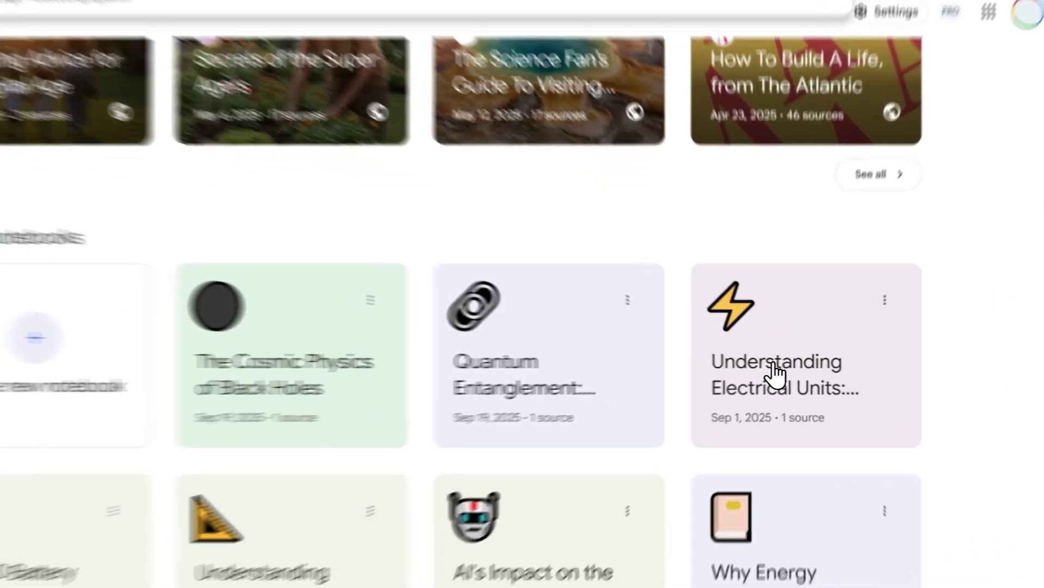
left_click(782, 362)
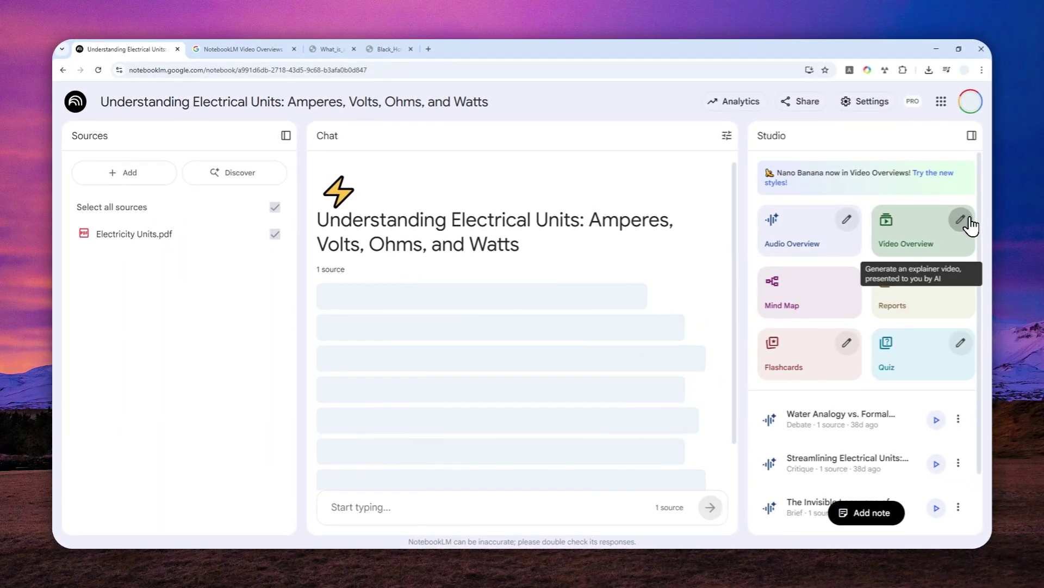
Set the new Video Overview's format to Brief with English narration
left_click(960, 220)
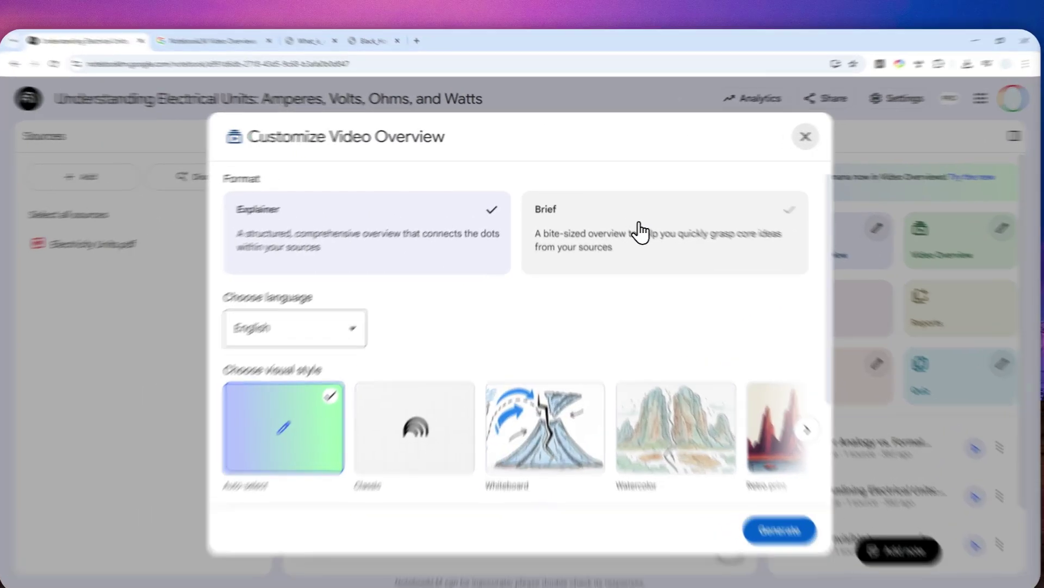
left_click(641, 231)
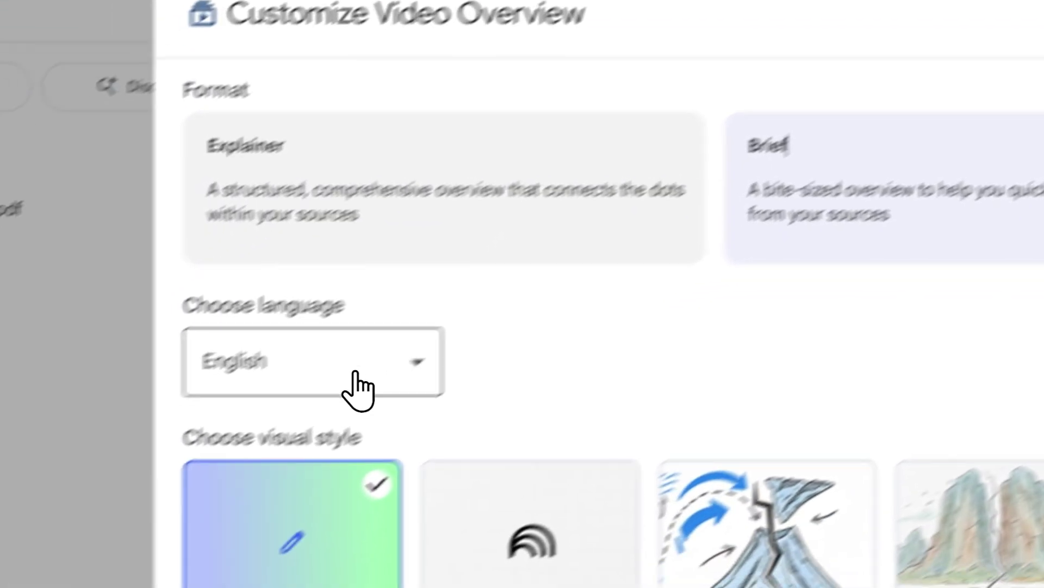
left_click(315, 333)
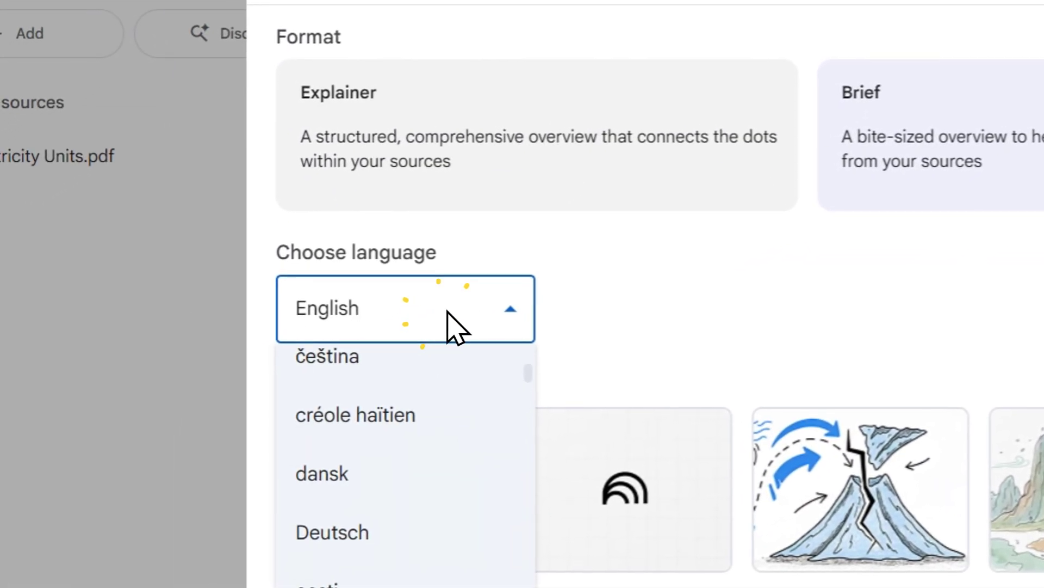
left_click(437, 326)
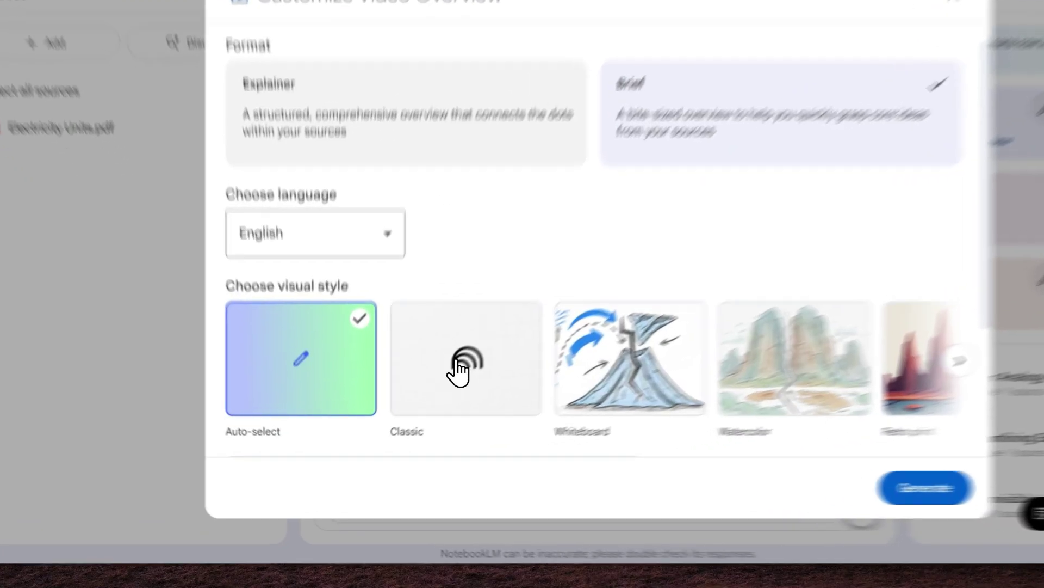
Preview the Classic, Whiteboard, Watercolor, Heritage and Paper-craft styles, then choose Anime
left_click(424, 402)
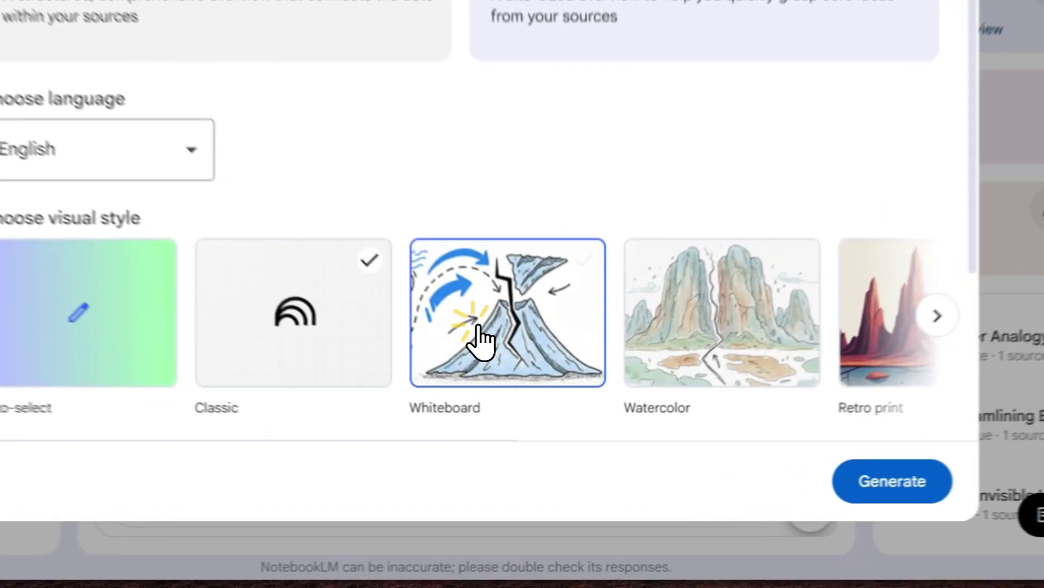
left_click(529, 414)
left_click(681, 406)
left_click(759, 302)
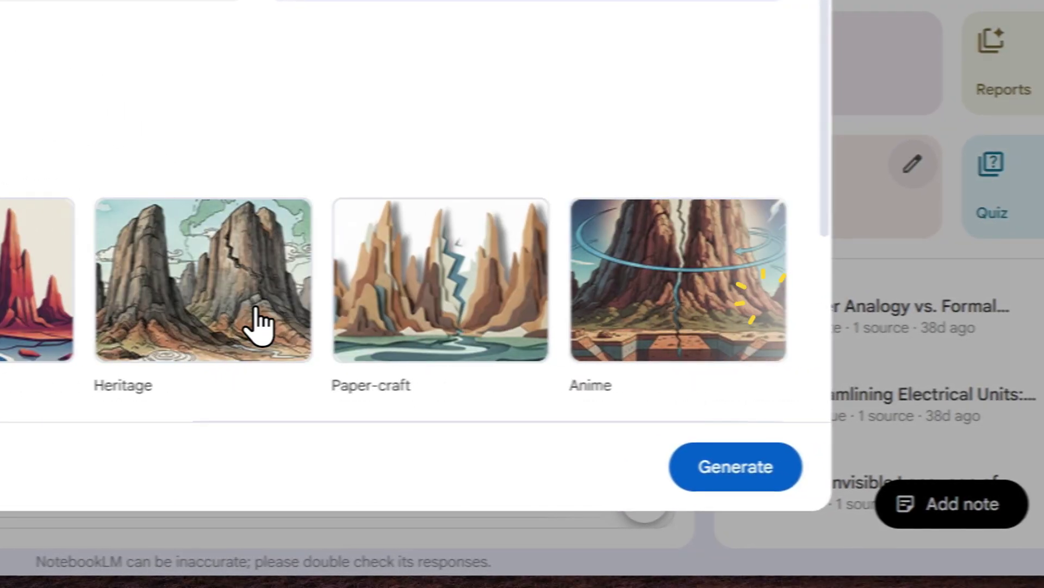
left_click(170, 291)
left_click(645, 296)
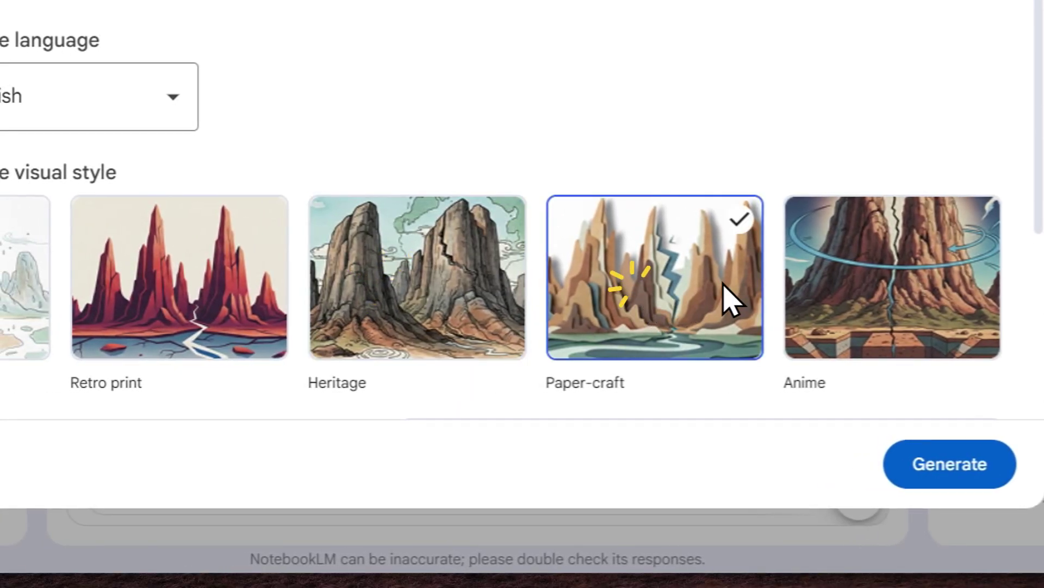
left_click(835, 299)
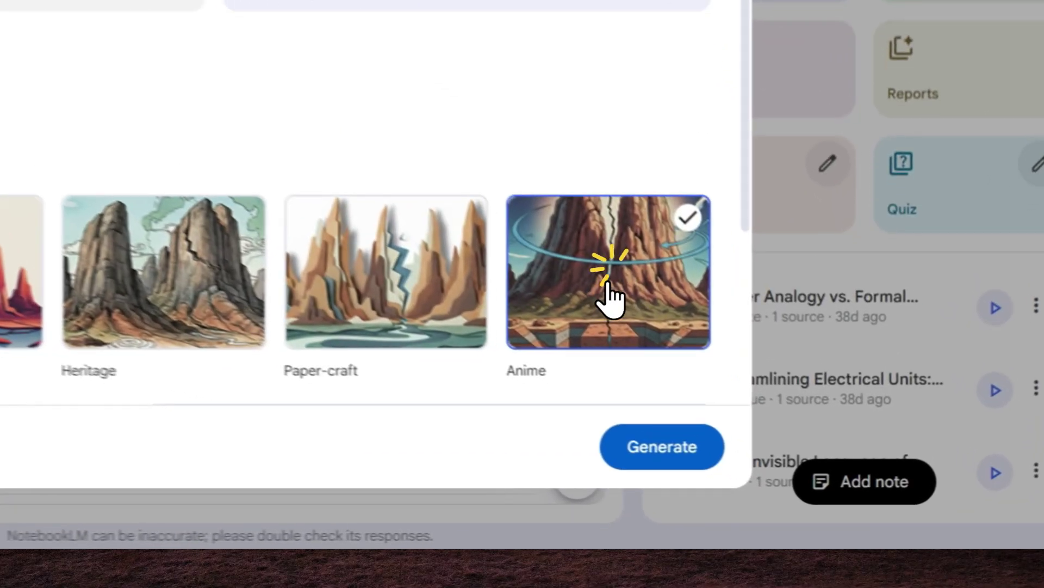
Generate the Brief anime overview and open the finished 01:50 'Understanding Electrical Units' video
left_click(642, 456)
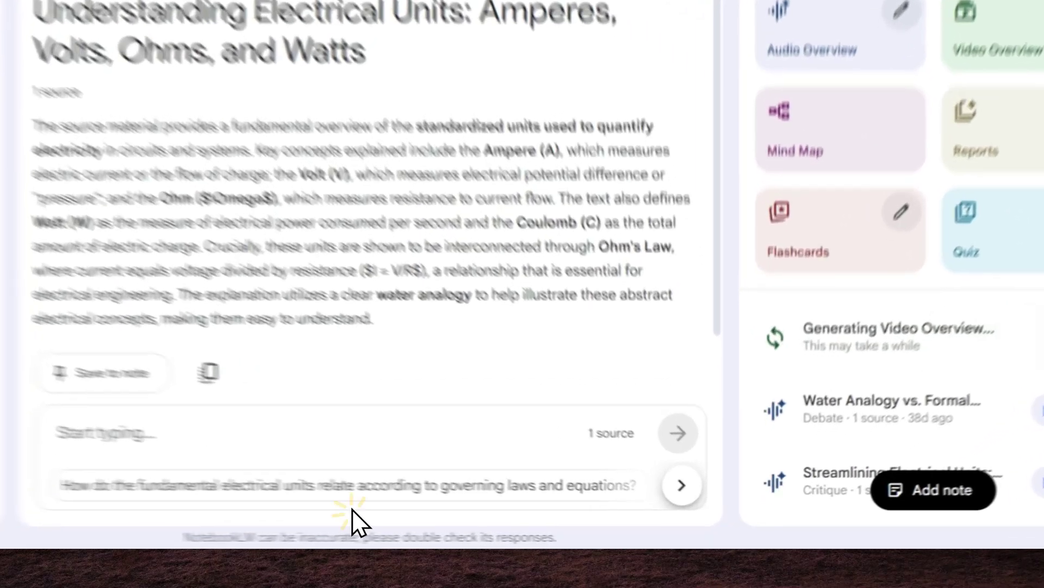
left_click(512, 523)
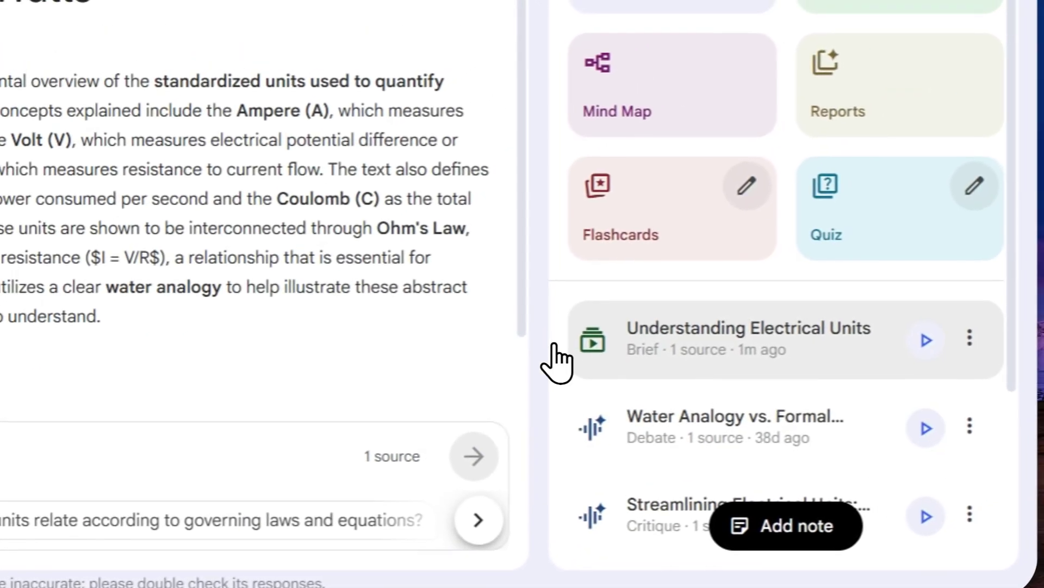
left_click(758, 345)
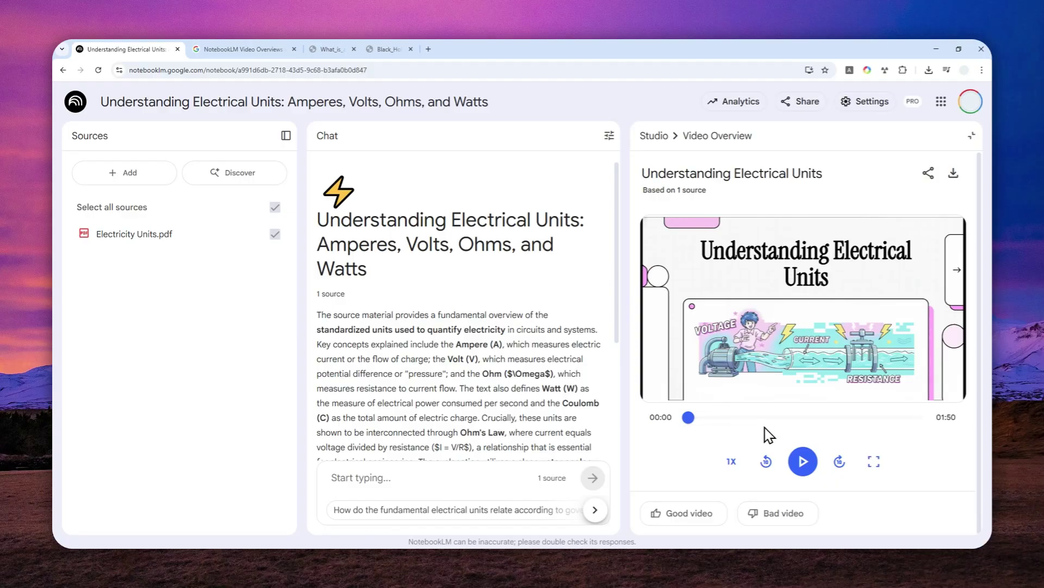
Play the Understanding Electrical Units overview full screen up to its 'Current (Ampere)' slide
left_click(798, 467)
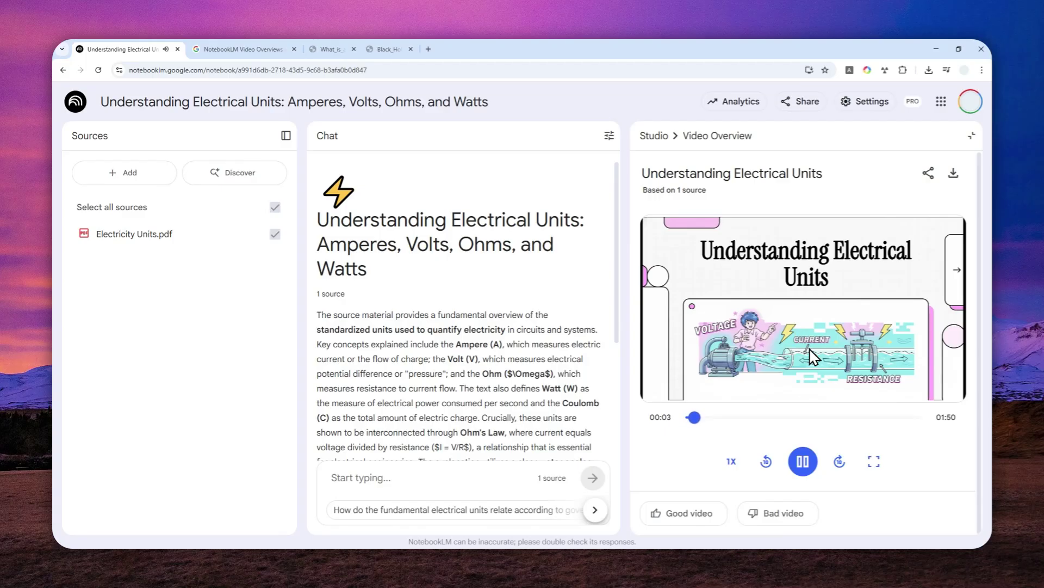
left_click(874, 461)
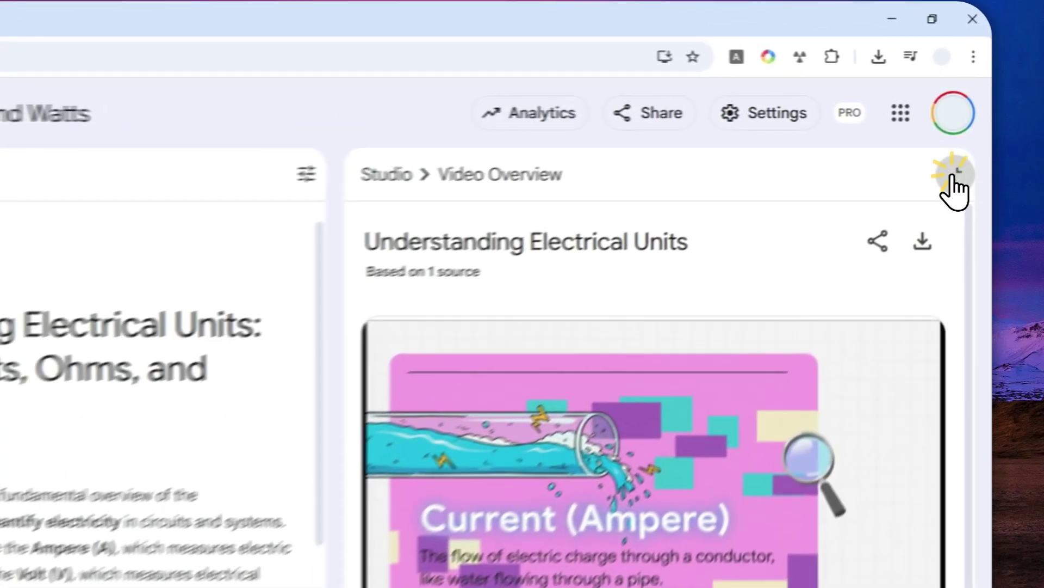
Close the video player, then reopen and dismiss the Customize Video Overview dialog without generating
left_click(971, 135)
left_click(919, 359)
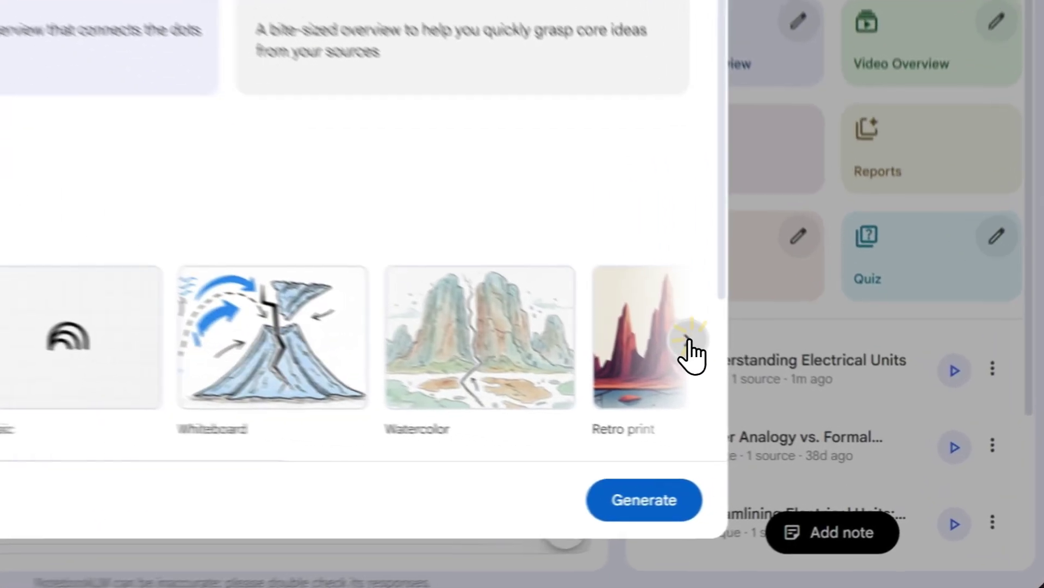
left_click(785, 404)
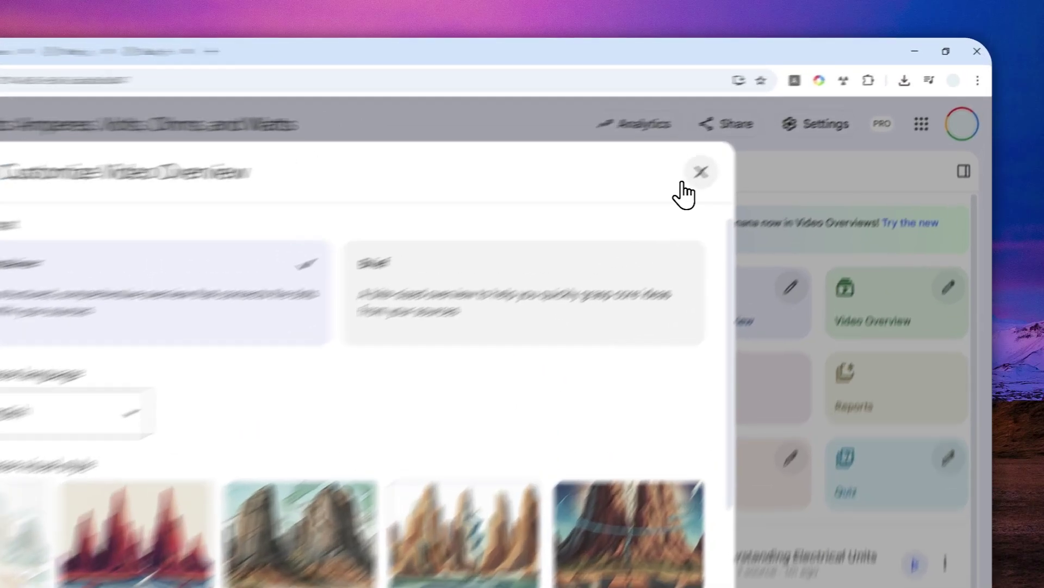
left_click(682, 184)
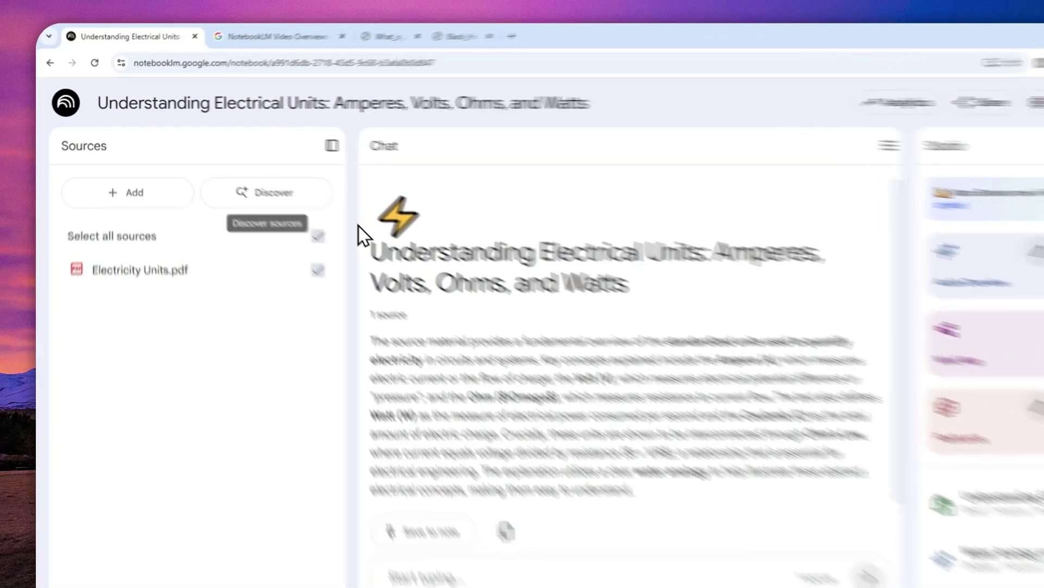
Return to the top of the Keyword blog article on the Video Overviews Nano Banana upgrade
left_click(243, 49)
scroll(598, 326, "up", 10)
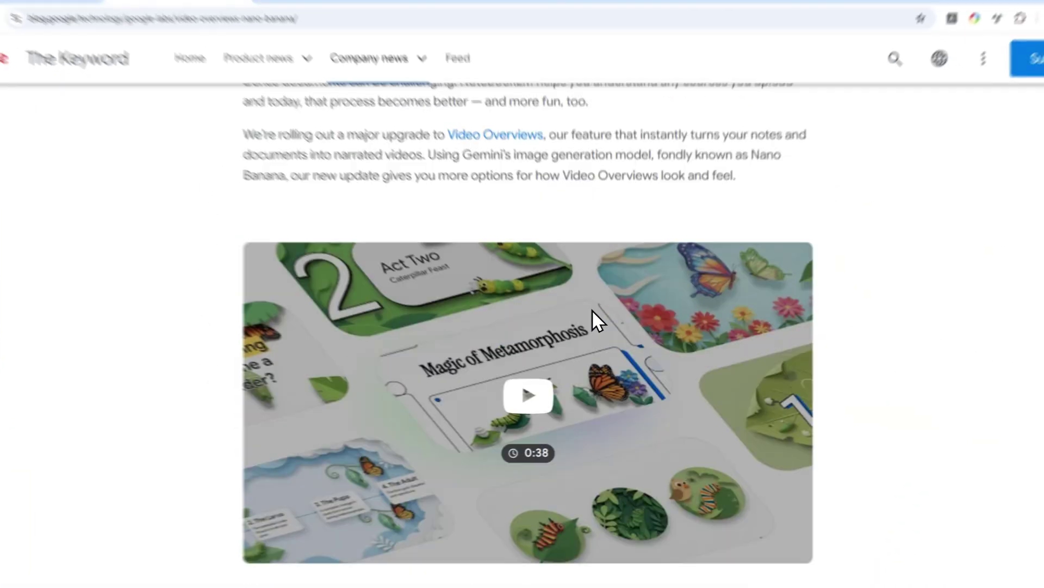
scroll(592, 309, "up", 5)
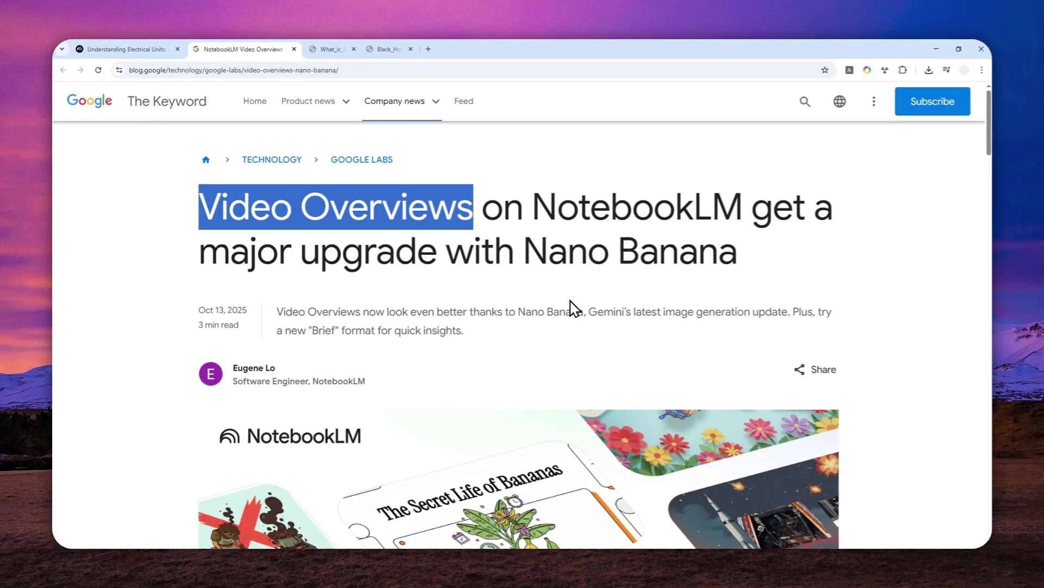